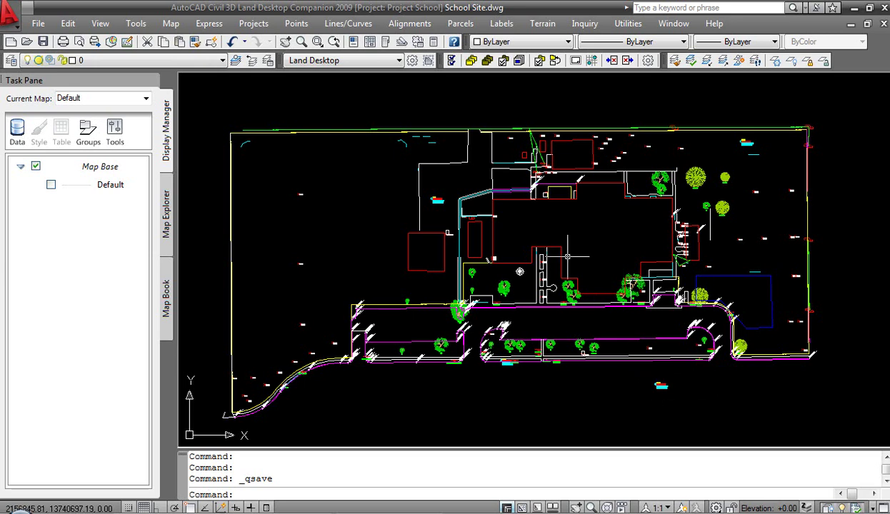
# Check the coordinate zone assigned to the School Site drawing in the Drawing Setup.
pyautogui.moveTo(578, 220); pyautogui.dragTo(588, 201, button='middle')
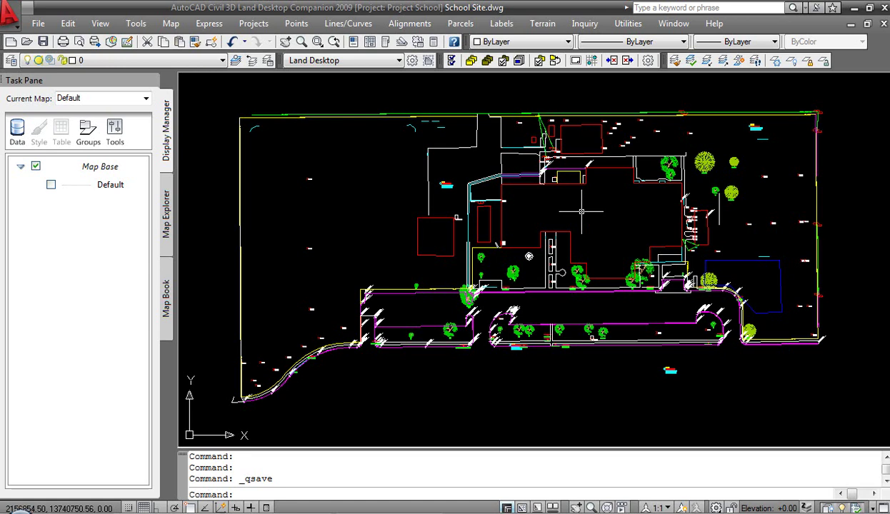
pyautogui.moveTo(575, 219); pyautogui.dragTo(572, 231, button='middle')
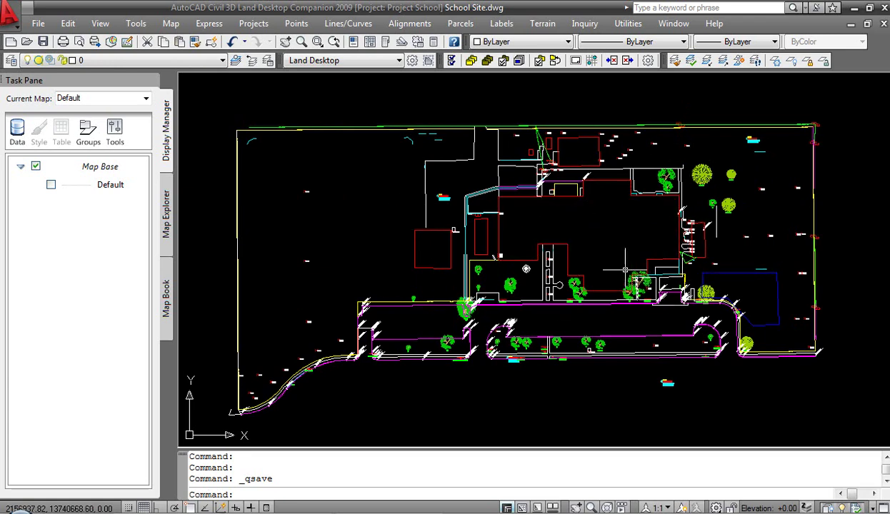
pyautogui.click(253, 24)
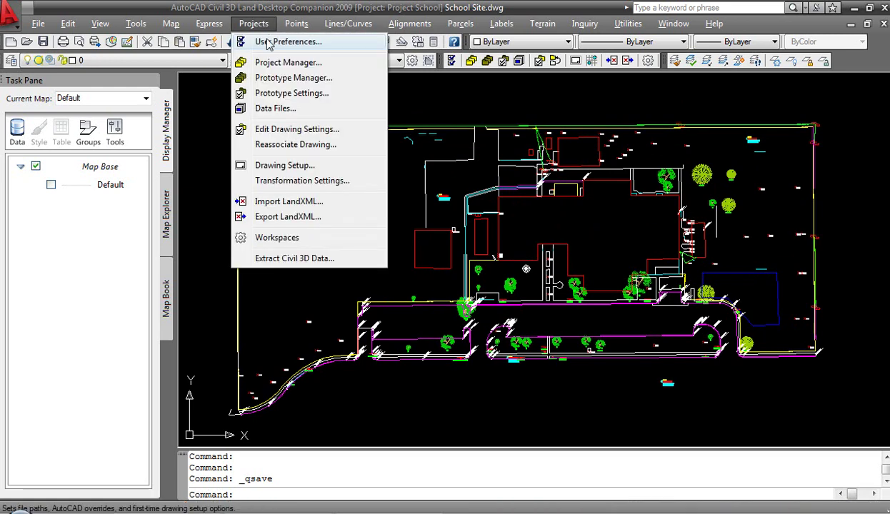
pyautogui.click(276, 167)
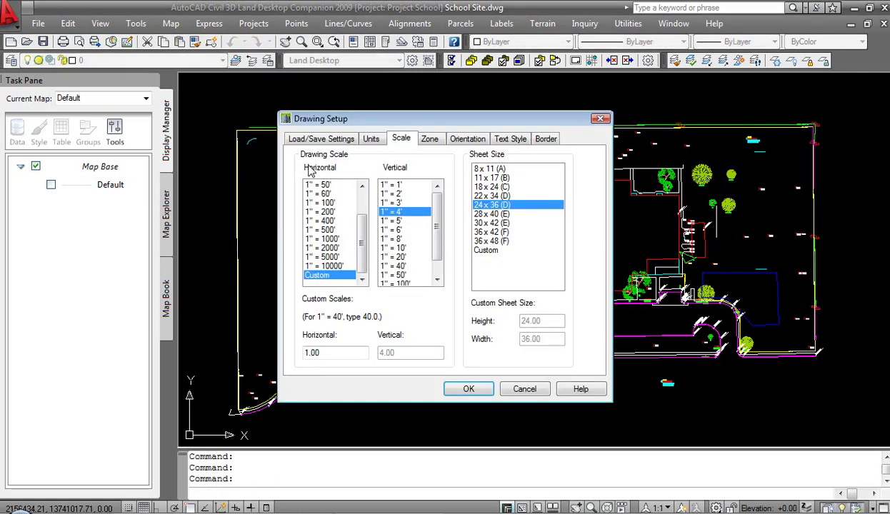
pyautogui.click(427, 140)
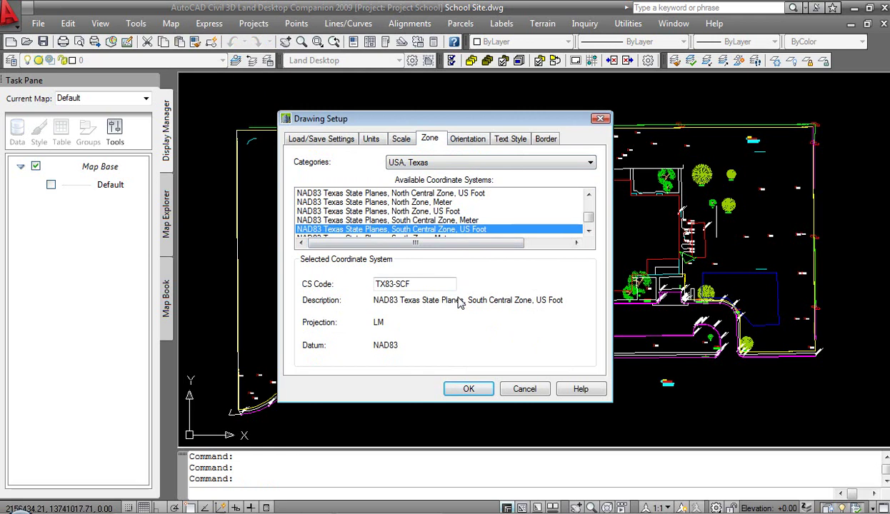
pyautogui.click(467, 387)
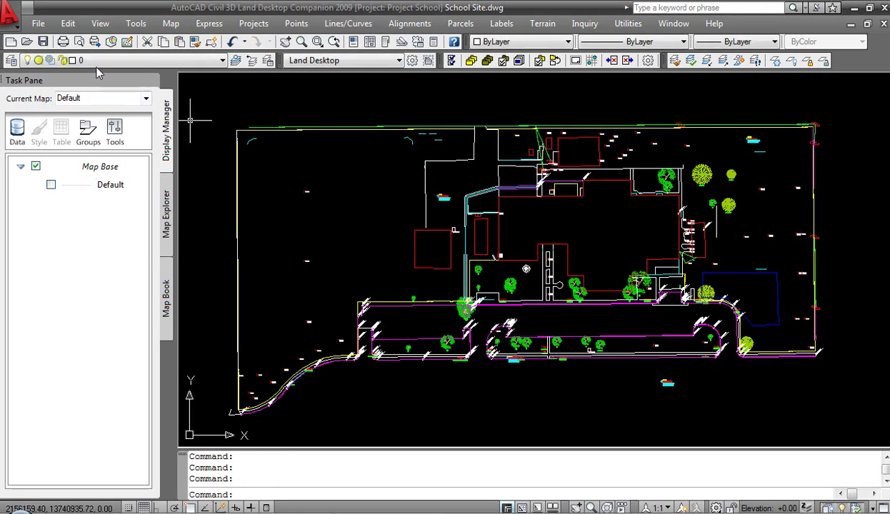
# Save the School Site drawing and try to close it.
pyautogui.click(42, 41)
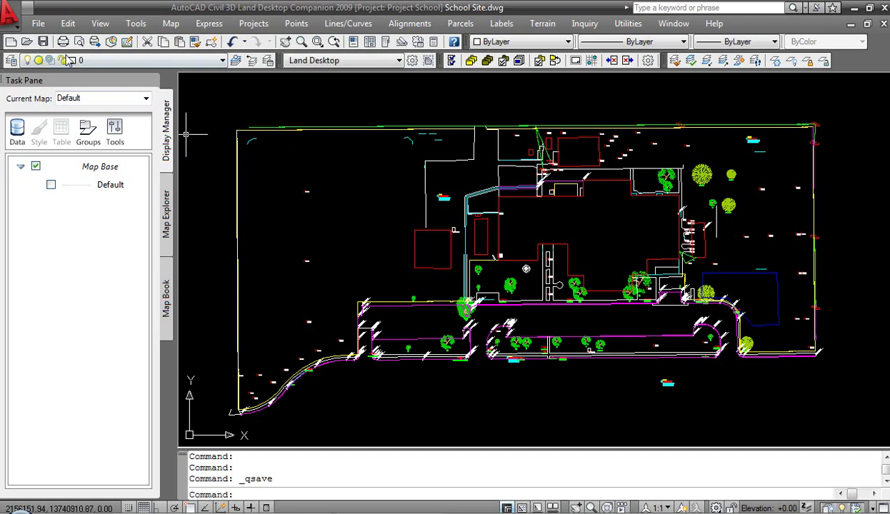
pyautogui.click(39, 25)
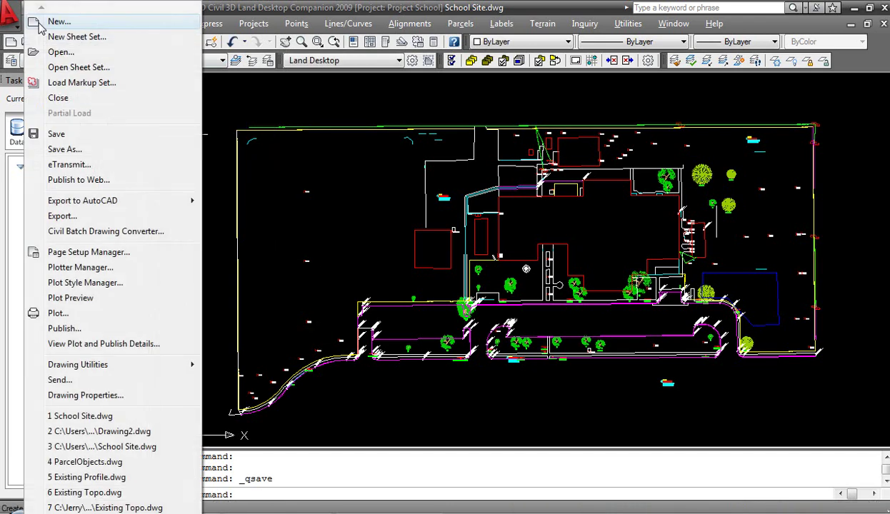
pyautogui.click(96, 104)
pyautogui.click(323, 245)
pyautogui.click(325, 229)
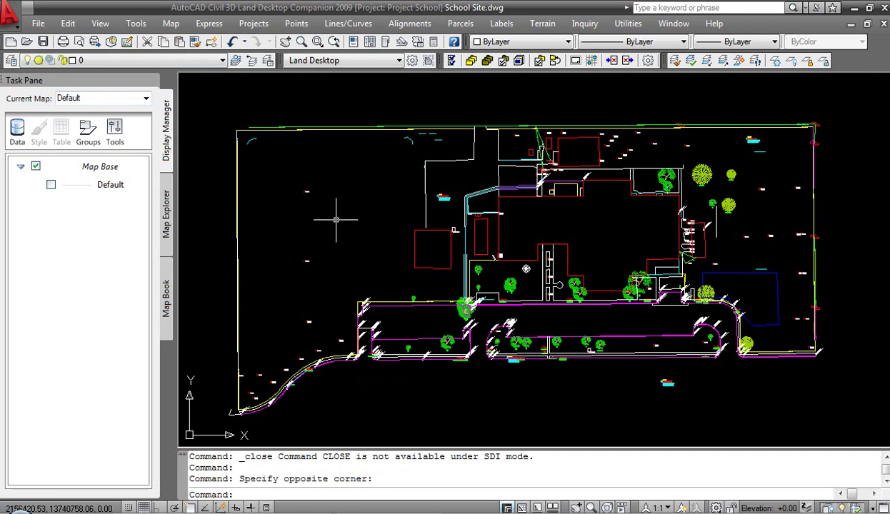
# Switch to AutoCAD Civil 3D 2010 and open School Site.dwg as read-only from the dwg folder of Project School.
pyautogui.hotkey('alt', 'Tab')
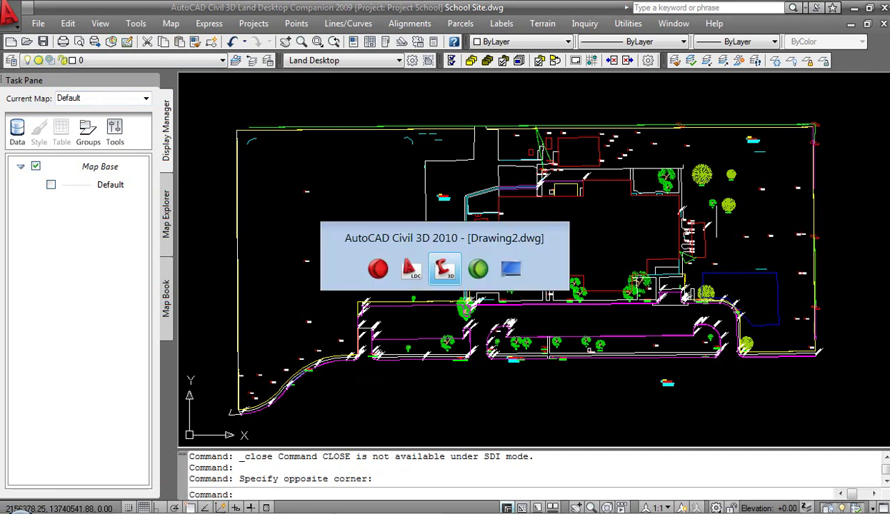
pyautogui.click(447, 271)
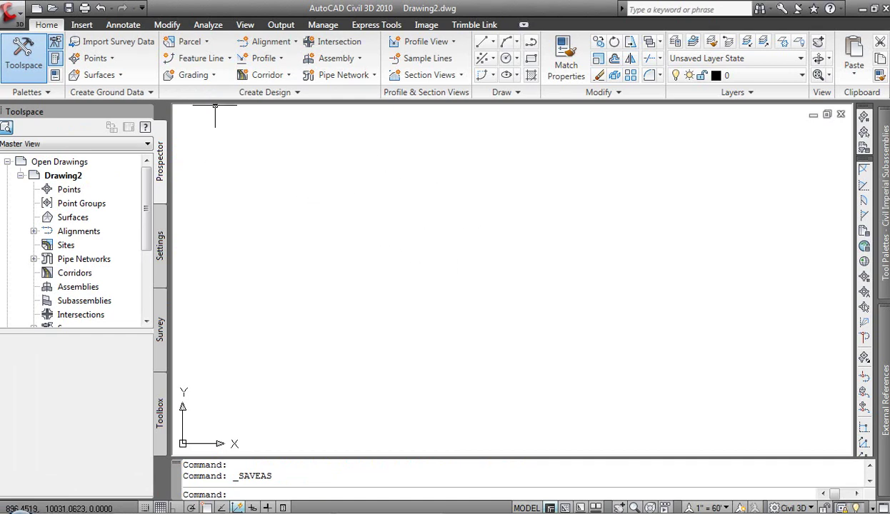
pyautogui.click(16, 18)
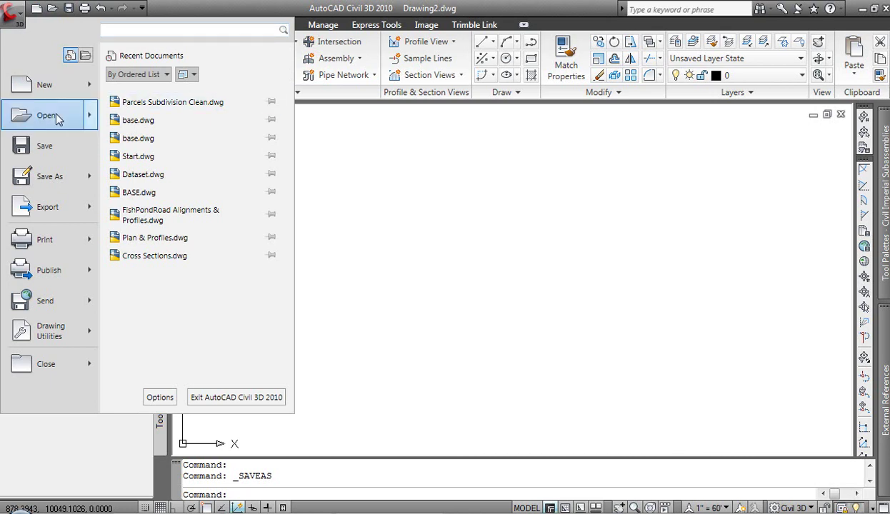
pyautogui.moveTo(54, 112)
pyautogui.click(126, 100)
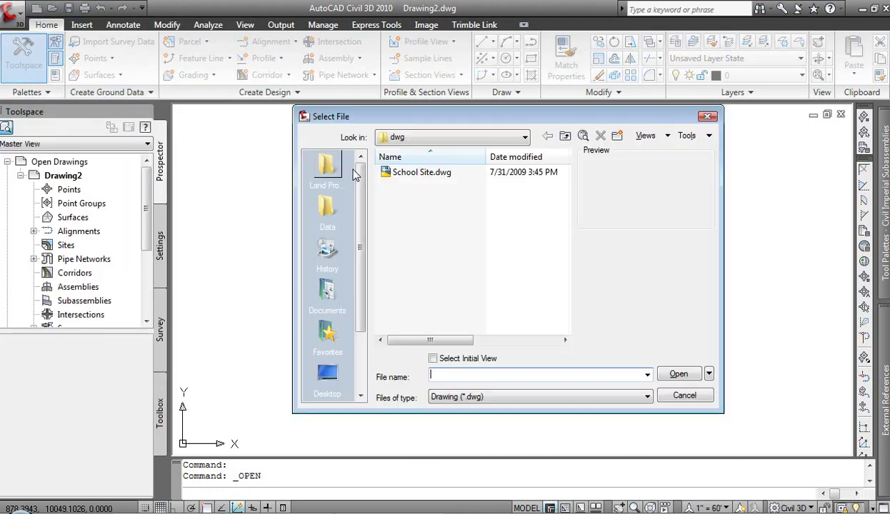
pyautogui.click(327, 166)
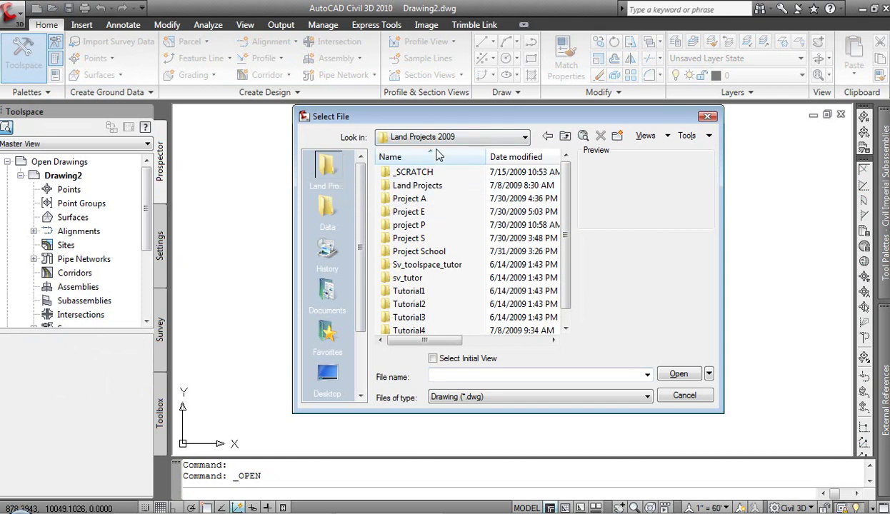
pyautogui.doubleClick(433, 255)
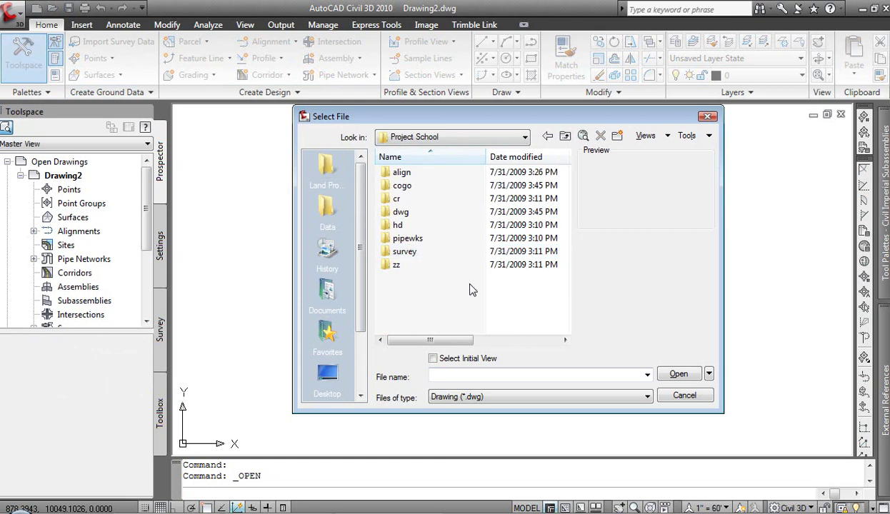
pyautogui.doubleClick(401, 212)
pyautogui.click(401, 174)
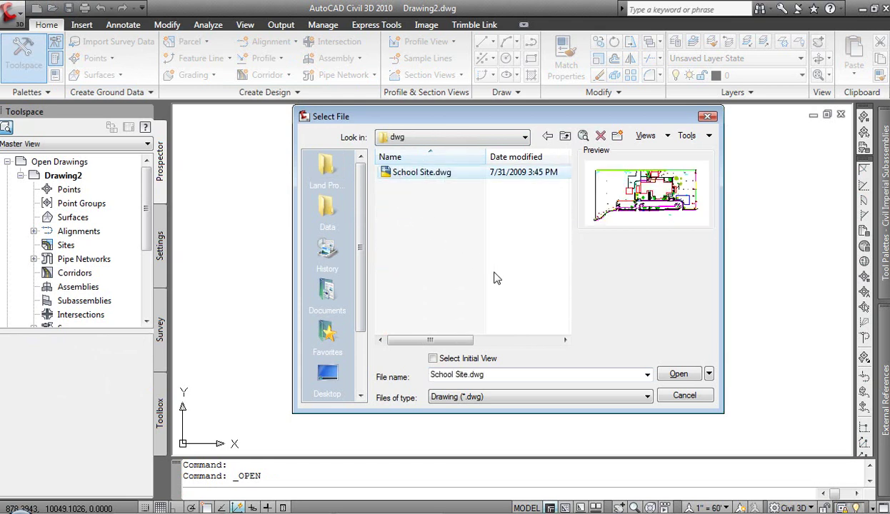
pyautogui.click(676, 374)
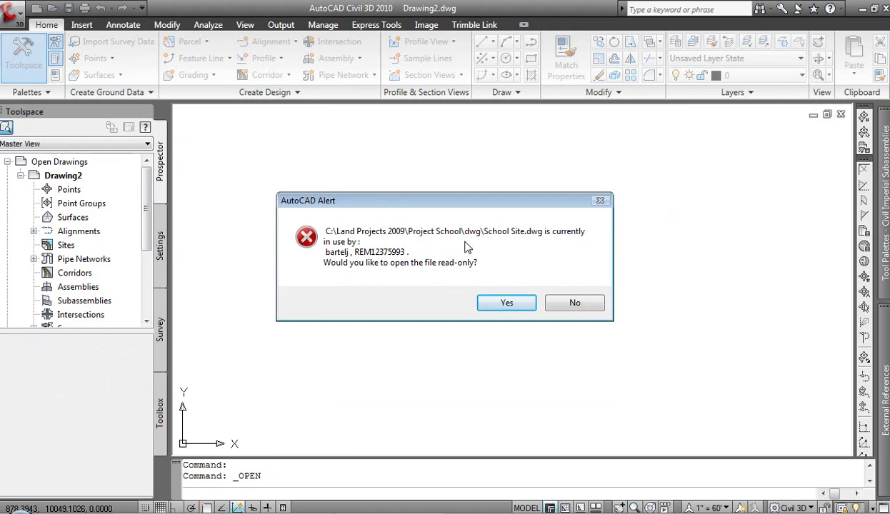
pyautogui.click(502, 302)
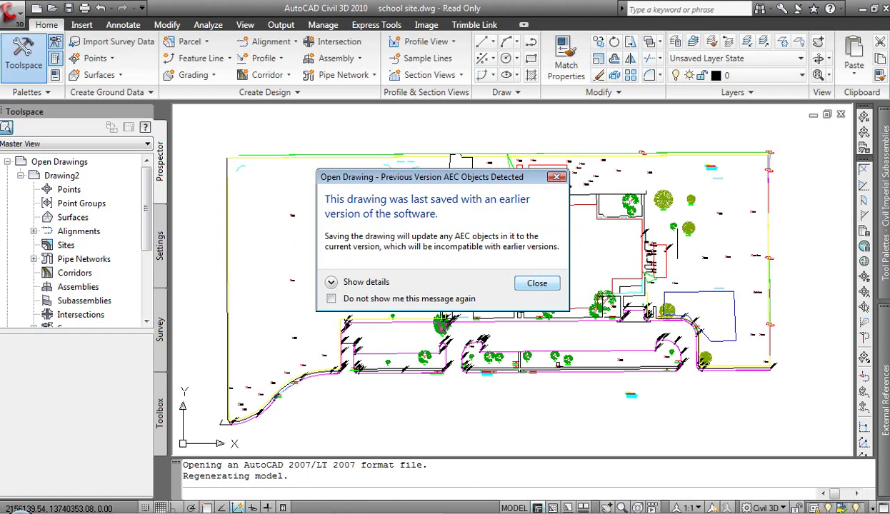
pyautogui.click(537, 284)
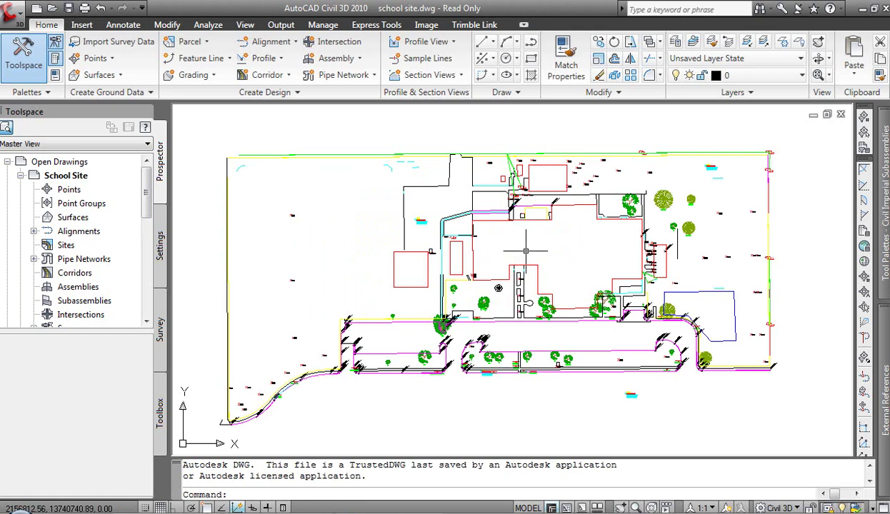
# Check the units and coordinate zone in the School Site drawing settings.
pyautogui.moveTo(530, 253); pyautogui.dragTo(521, 252, button='middle')
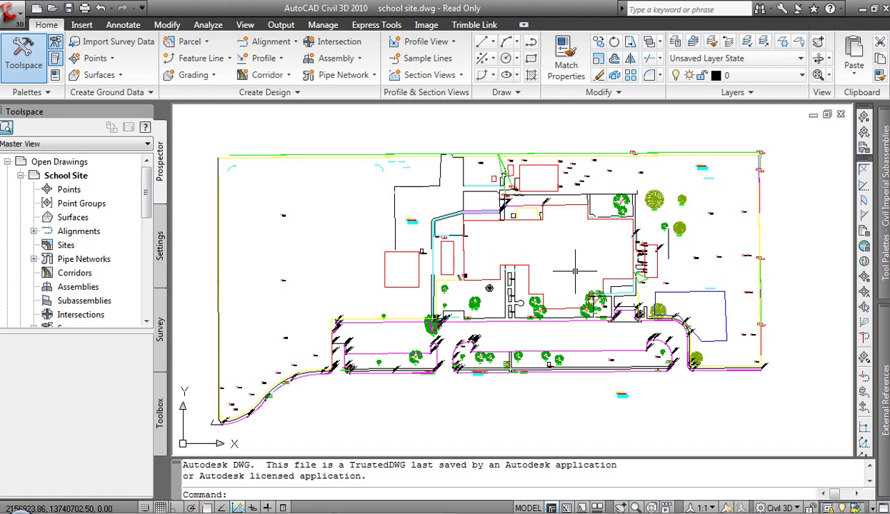
pyautogui.click(161, 241)
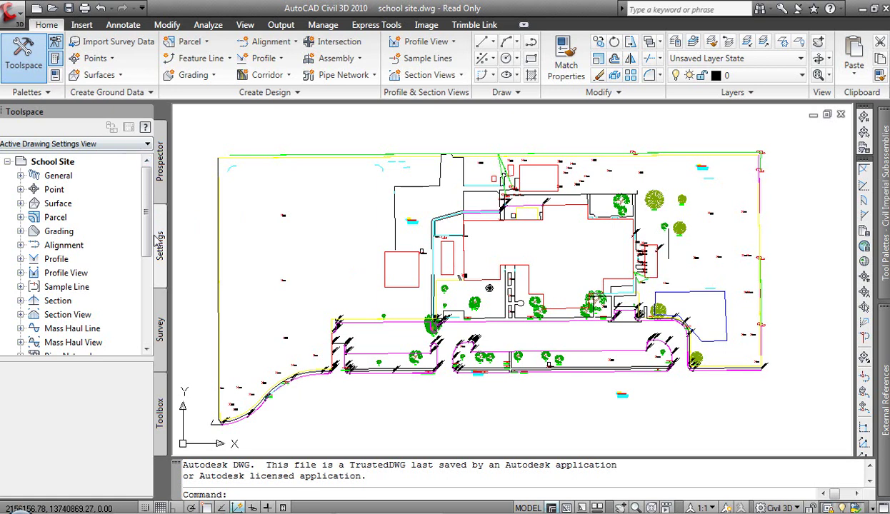
pyautogui.rightClick(47, 166)
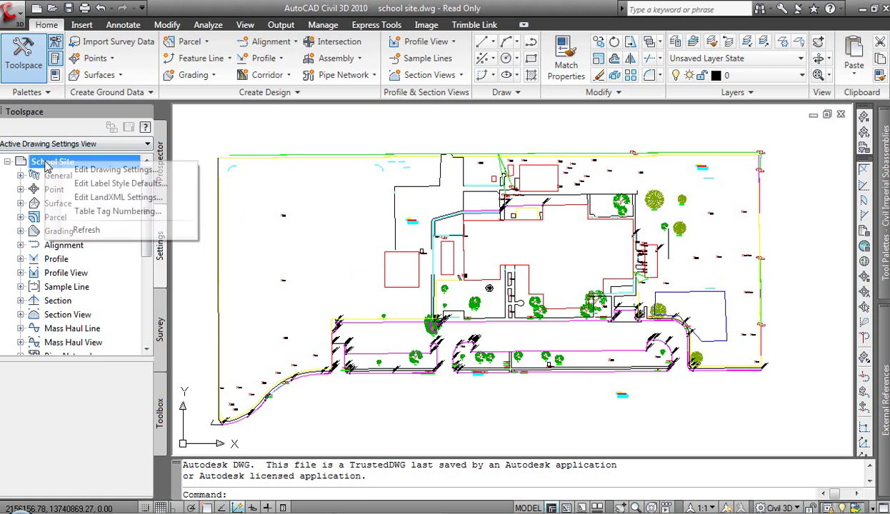
pyautogui.click(95, 170)
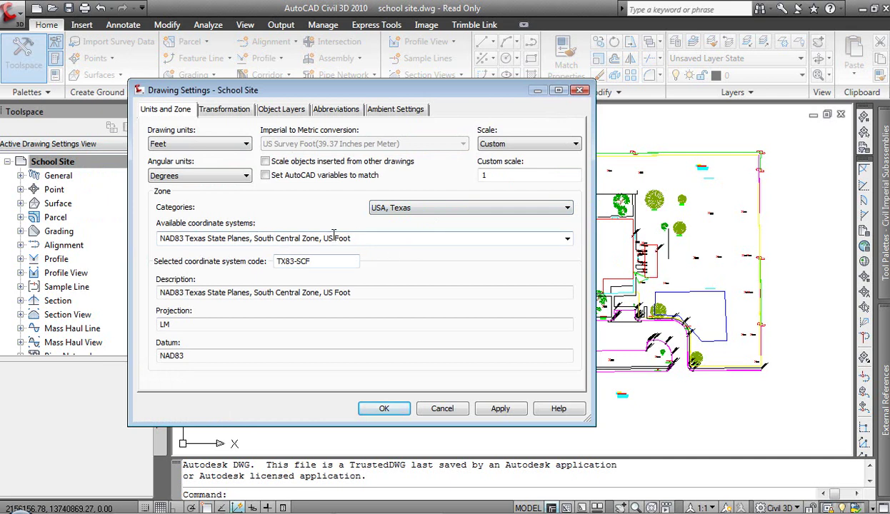
pyautogui.click(384, 407)
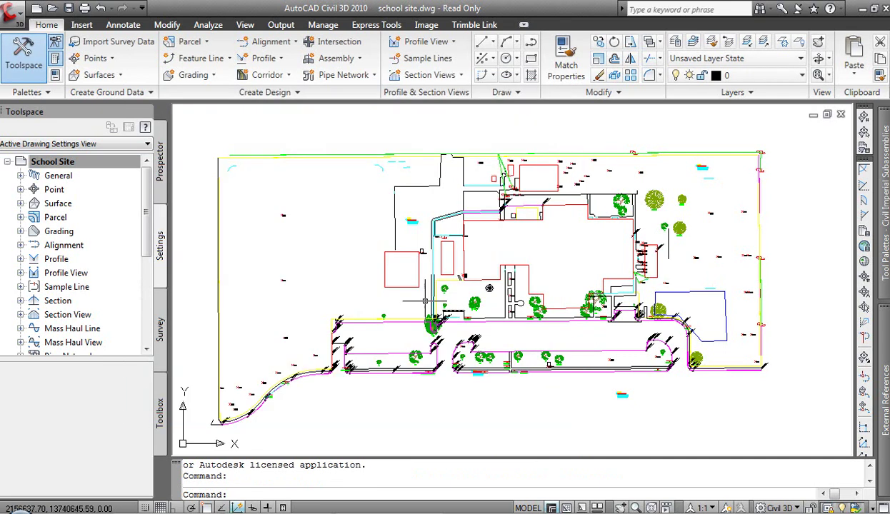
# Start publishing the drawing to Google Earth and name the model School Data.
pyautogui.click(281, 27)
pyautogui.click(322, 59)
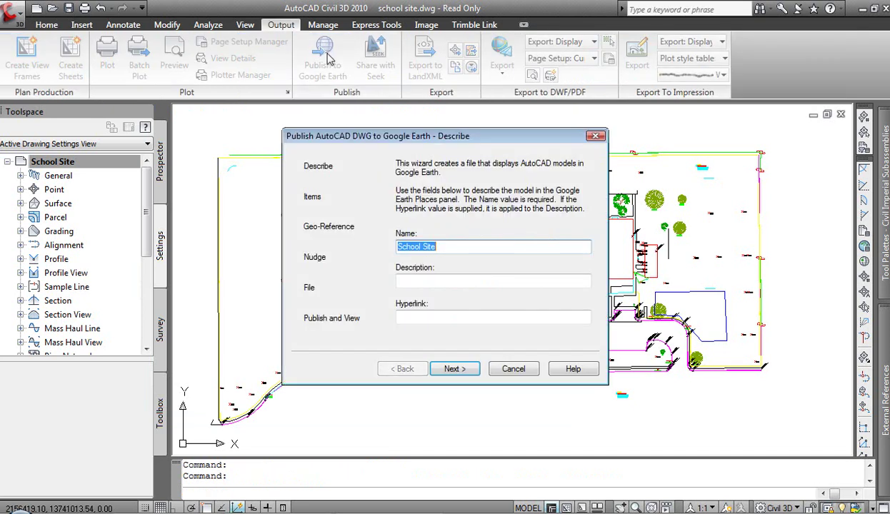
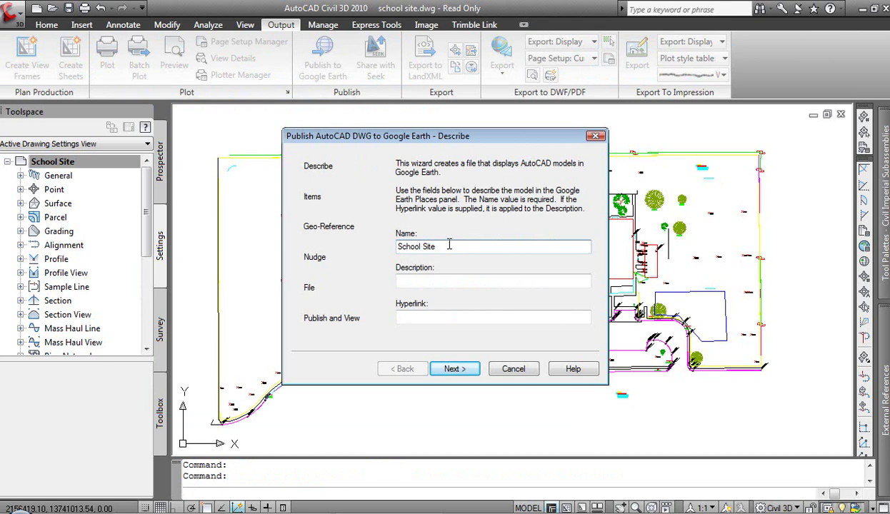
pyautogui.moveTo(449, 246); pyautogui.dragTo(419, 245)
pyautogui.press('BackSpace')
pyautogui.write('ol Data')
pyautogui.click(459, 371)
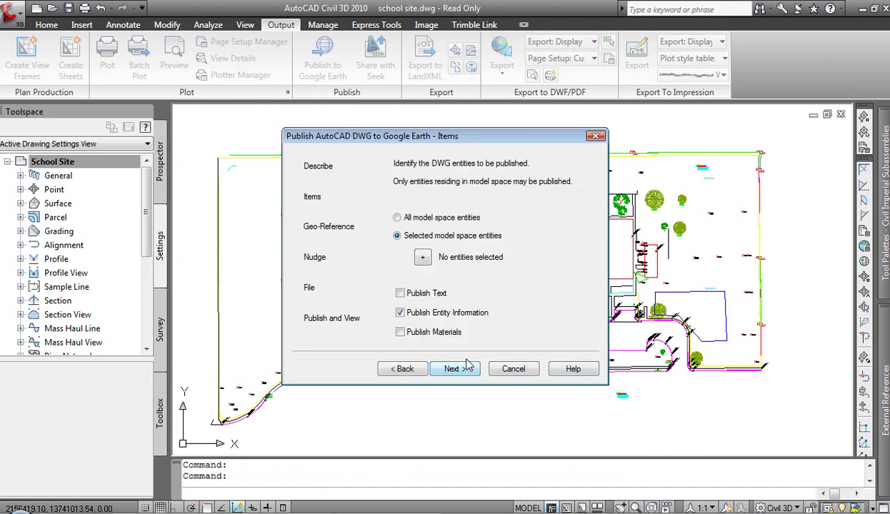
# Select the main building outline and the red rectangles north and west of it as the model space entities to publish.
pyautogui.click(427, 259)
pyautogui.click(464, 243)
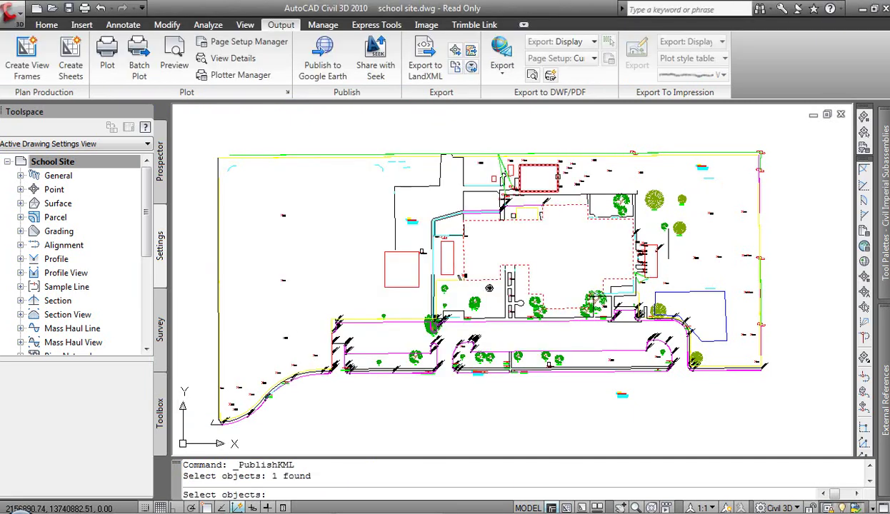
pyautogui.click(511, 189)
pyautogui.click(417, 270)
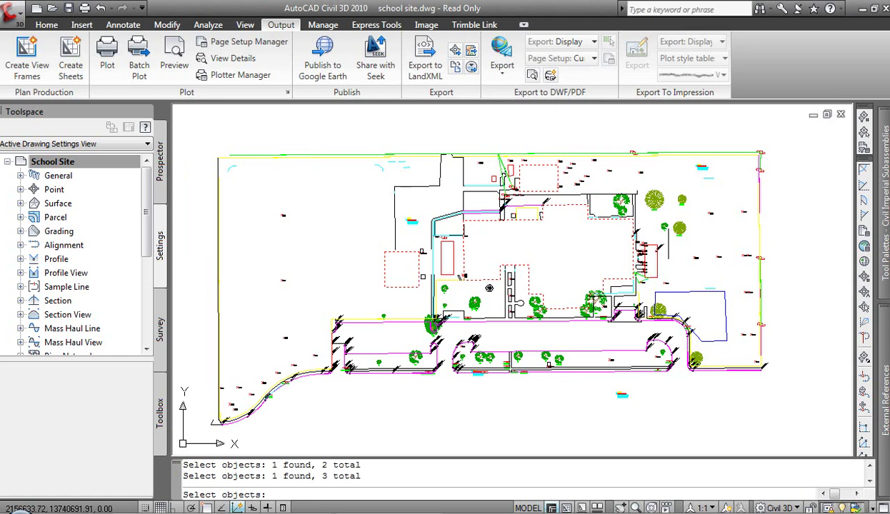
# Add all edges of the blue polygon southeast of the building to the entities to publish.
pyautogui.scroll(5, 711, 311)
pyautogui.click(706, 260)
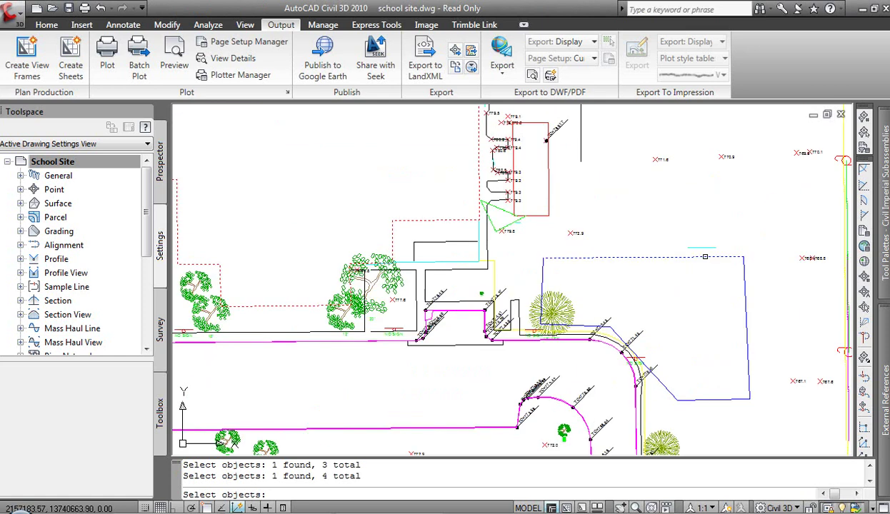
pyautogui.click(746, 310)
pyautogui.click(695, 386)
pyautogui.click(666, 385)
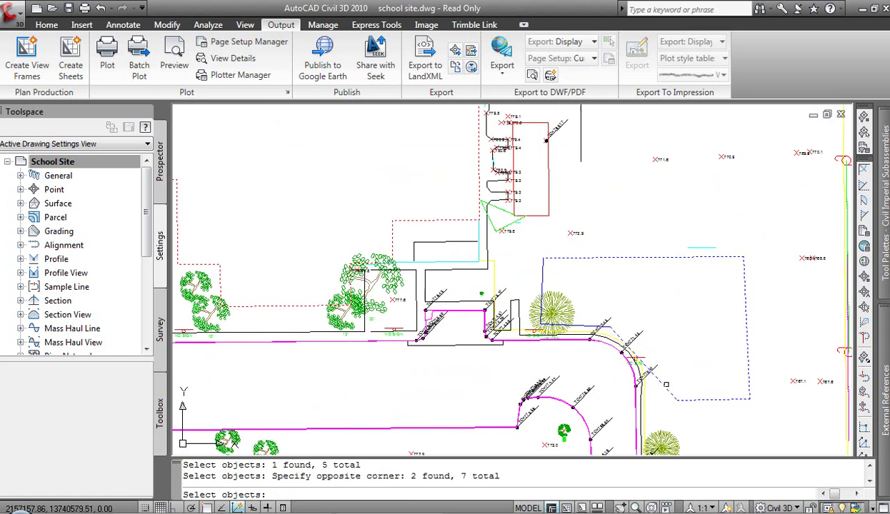
pyautogui.click(580, 324)
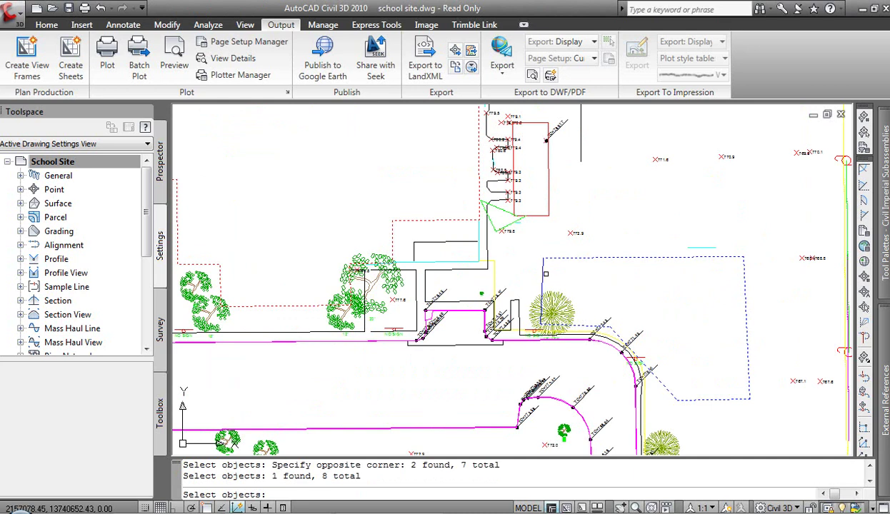
pyautogui.click(543, 272)
# Add the site's east, west and north boundary lines to the entities to publish and finish the selection.
pyautogui.scroll(-4, 525, 267)
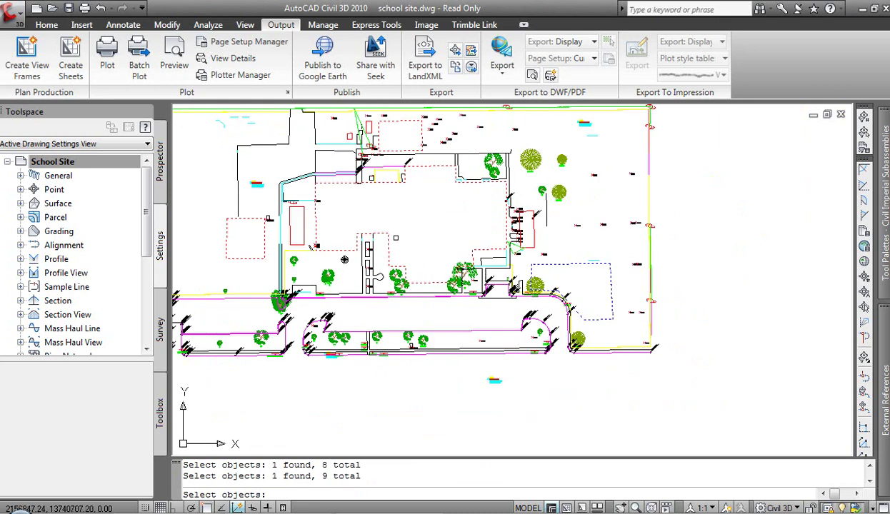
pyautogui.scroll(2, 386, 231)
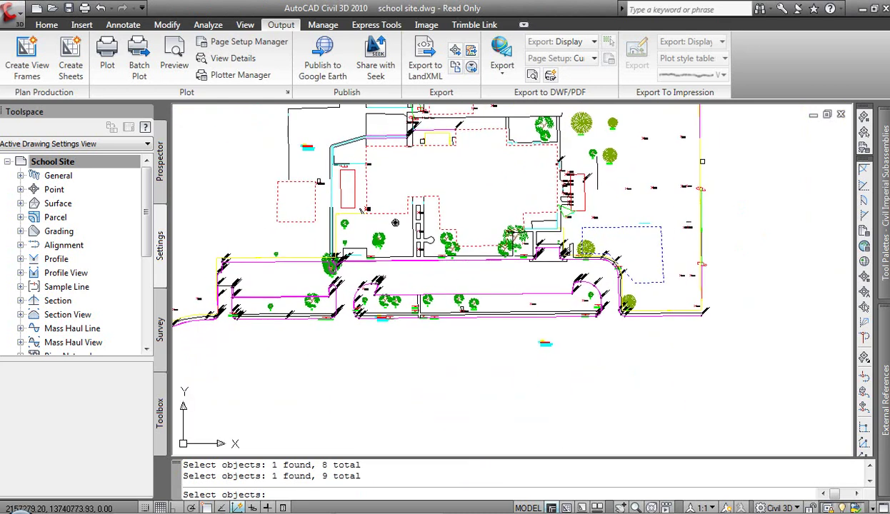
pyautogui.click(681, 158)
pyautogui.scroll(-3, 670, 184)
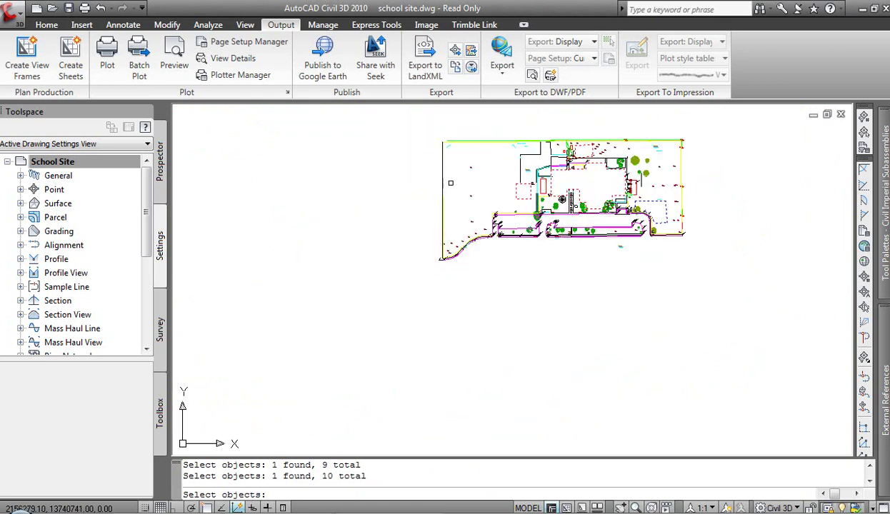
pyautogui.click(443, 185)
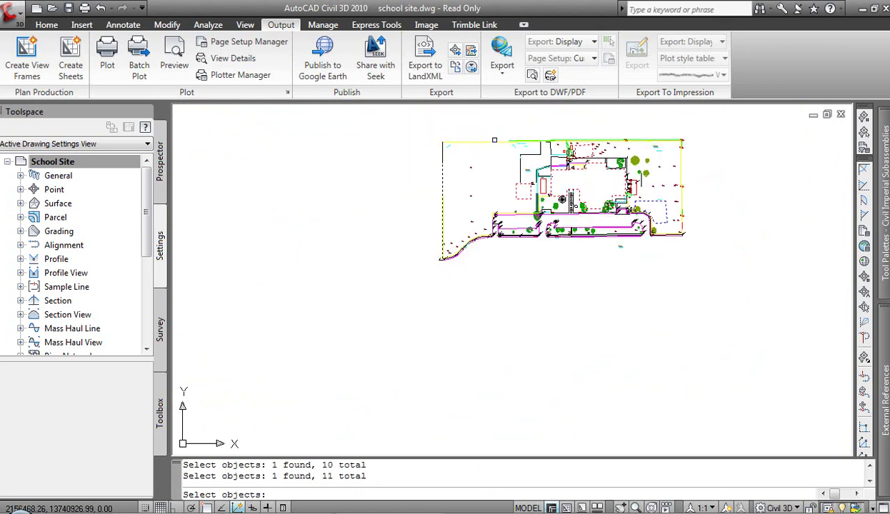
pyautogui.scroll(3, 494, 140)
pyautogui.scroll(4, 494, 140)
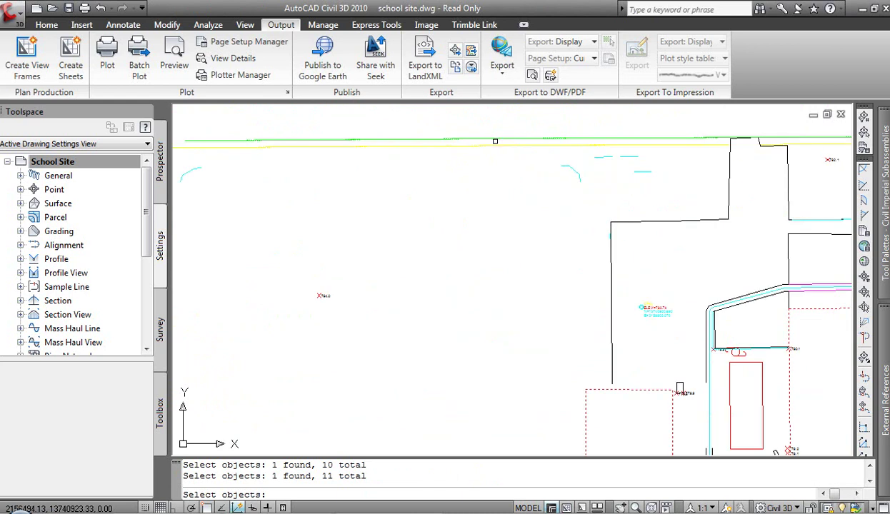
pyautogui.click(497, 138)
pyautogui.click(564, 135)
pyautogui.scroll(-3, 513, 234)
pyautogui.moveTo(490, 258); pyautogui.dragTo(378, 213, button='middle')
pyautogui.press('Return')
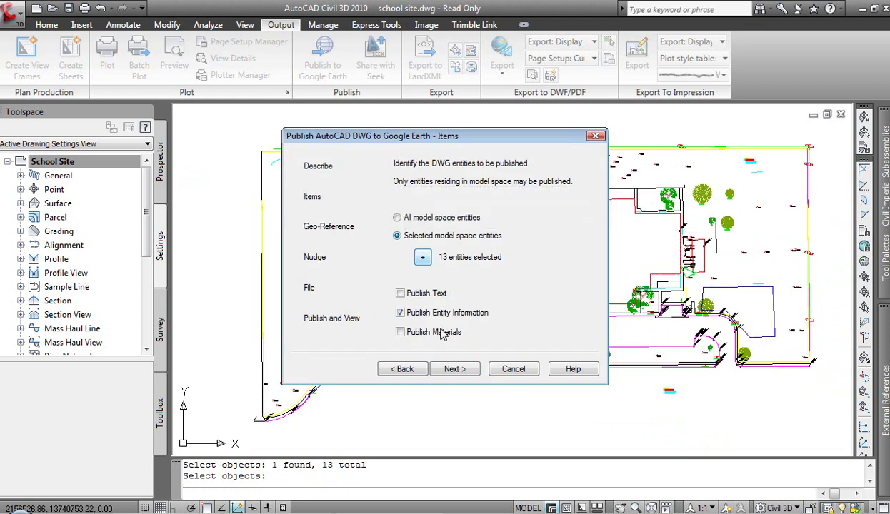
# Georeference the model with the drawing coordinate system transform and drape the entities on the ground.
pyautogui.click(441, 364)
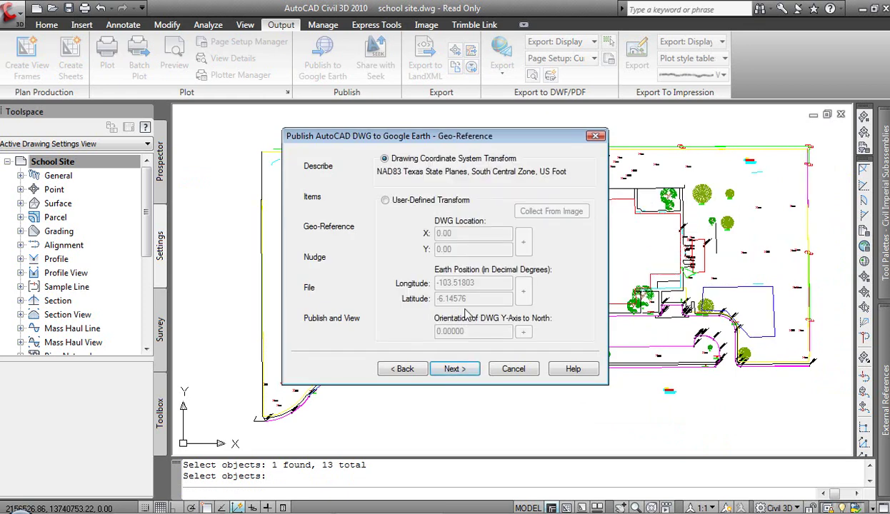
pyautogui.click(455, 369)
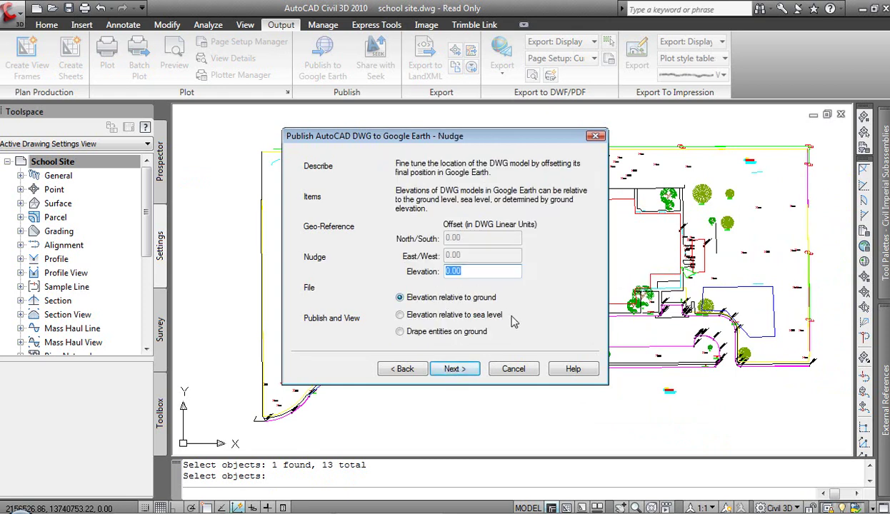
pyautogui.click(404, 333)
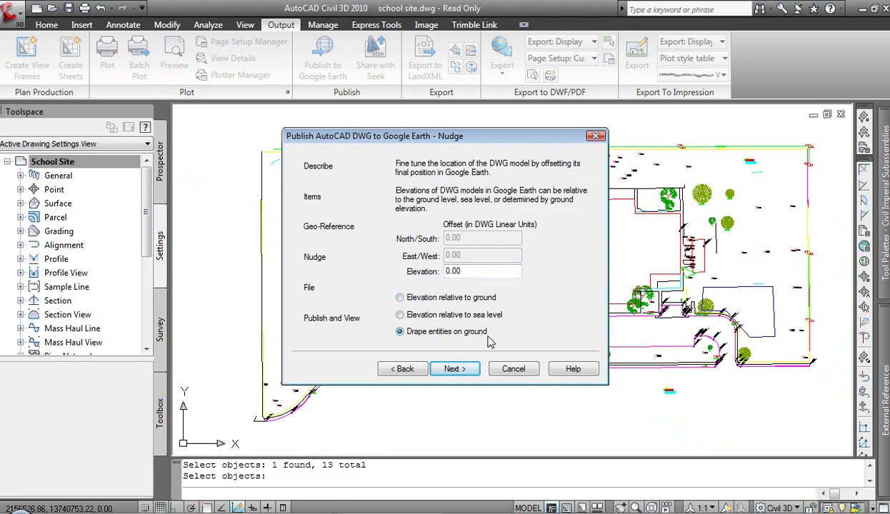
pyautogui.moveTo(490, 342)
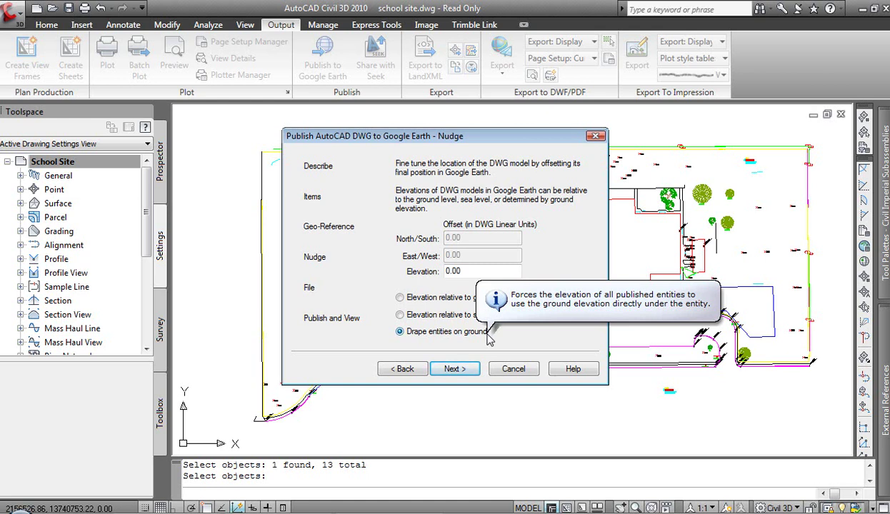
pyautogui.click(464, 370)
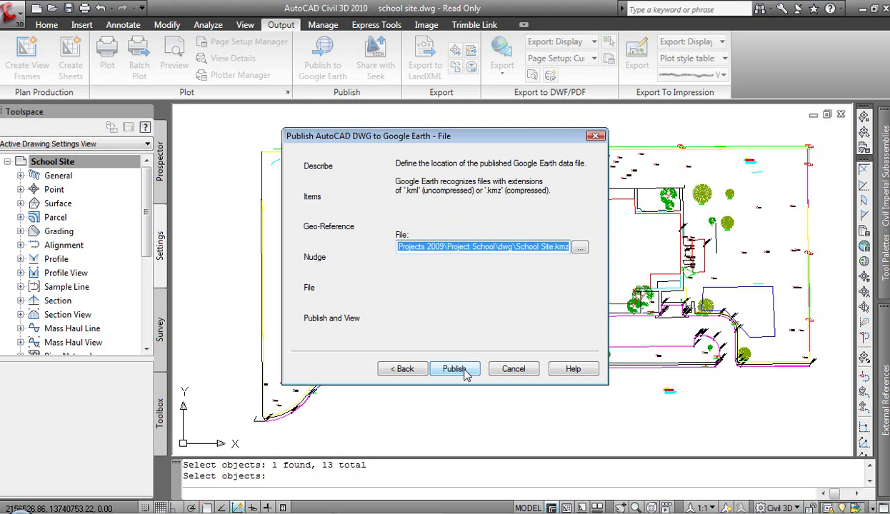
# Publish the model to the file School Site1.kmz and view it in Google Earth.
pyautogui.click(553, 247)
pyautogui.write('1')
pyautogui.click(454, 368)
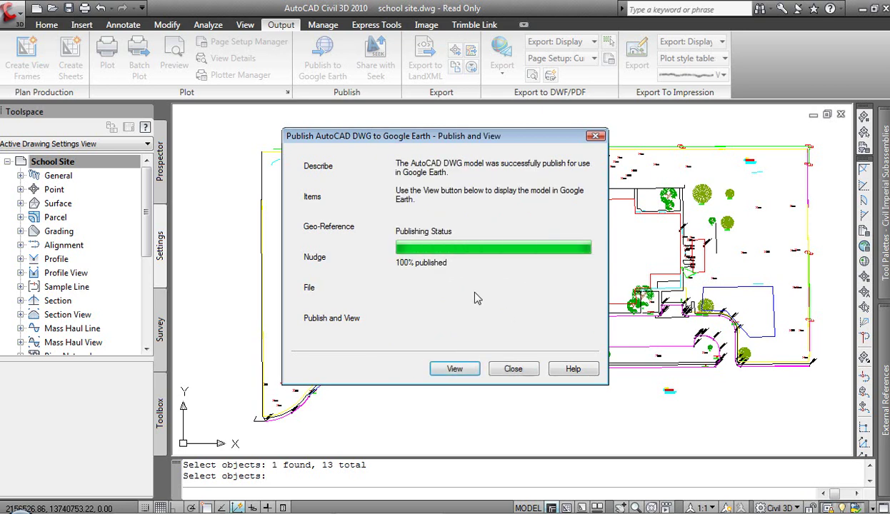
pyautogui.click(457, 368)
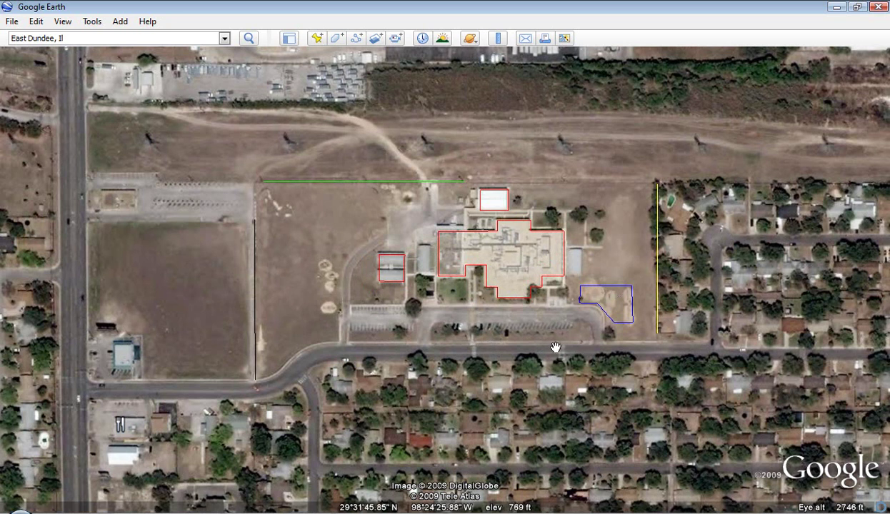
# Turn off the Temporary Places folder containing School Data so only the aerial imagery of the school site is shown.
pyautogui.moveTo(505, 303); pyautogui.dragTo(494, 180, button='middle')
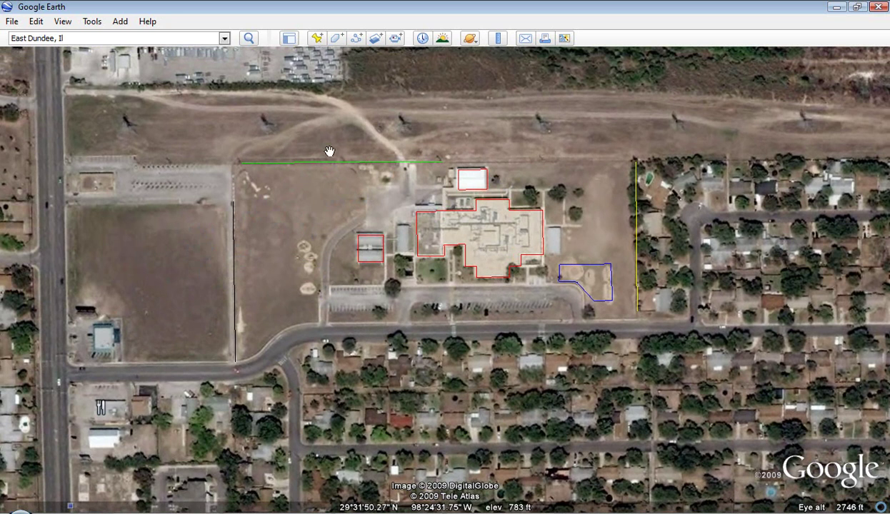
pyautogui.click(289, 39)
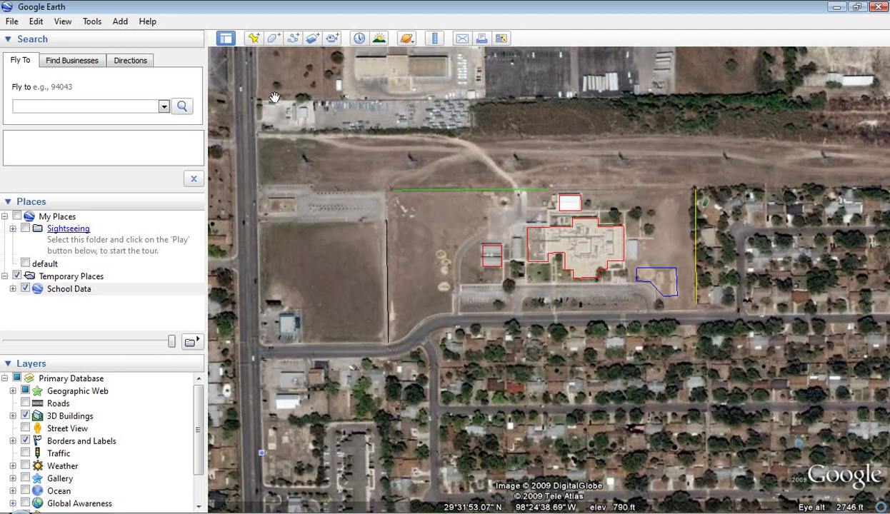
pyautogui.click(19, 278)
pyautogui.click(18, 277)
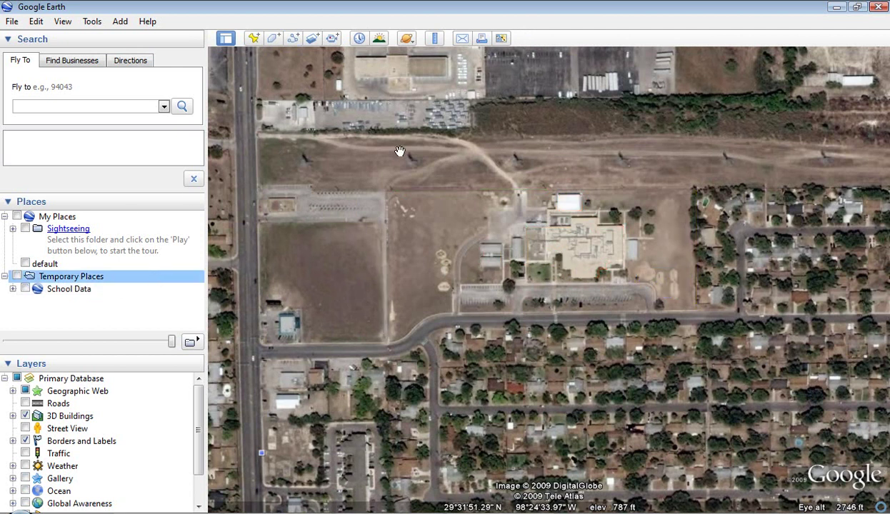
pyautogui.click(227, 42)
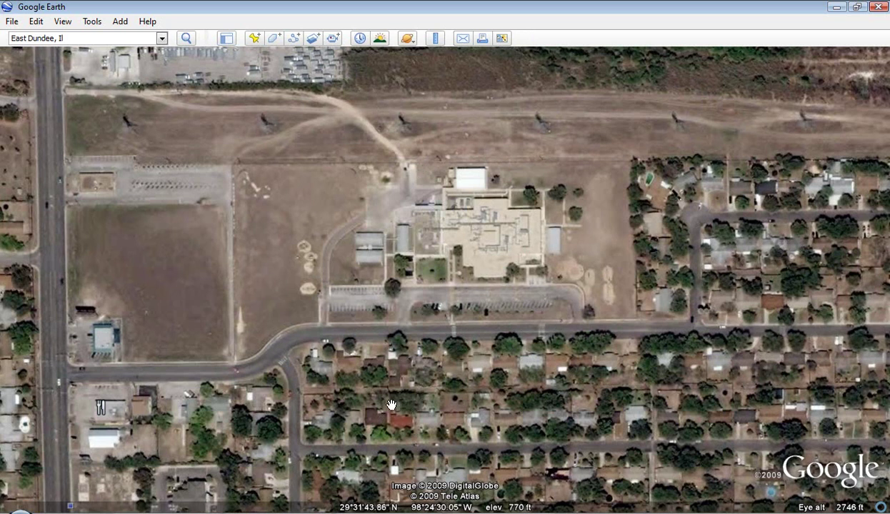
# Switch back to AutoCAD Civil 3D and import the Google Earth image, located by the drawing's coordinate system.
pyautogui.hotkey('alt', 'Tab')
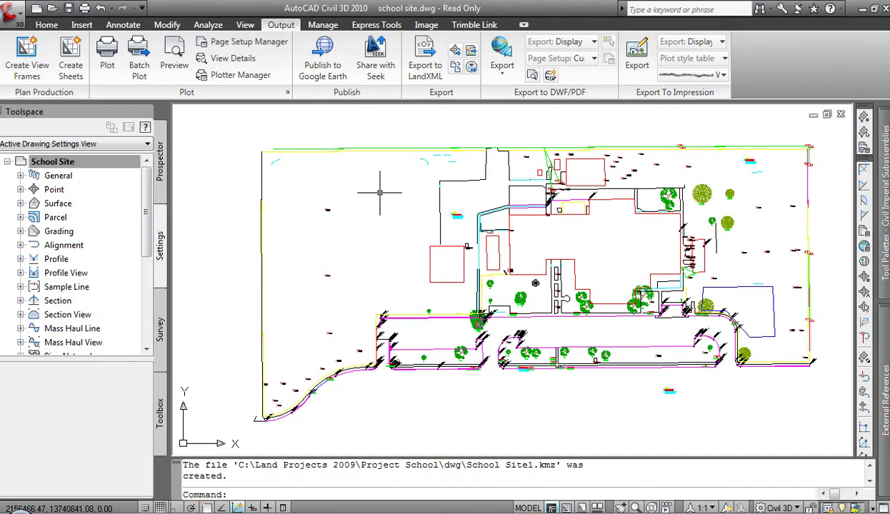
pyautogui.click(81, 25)
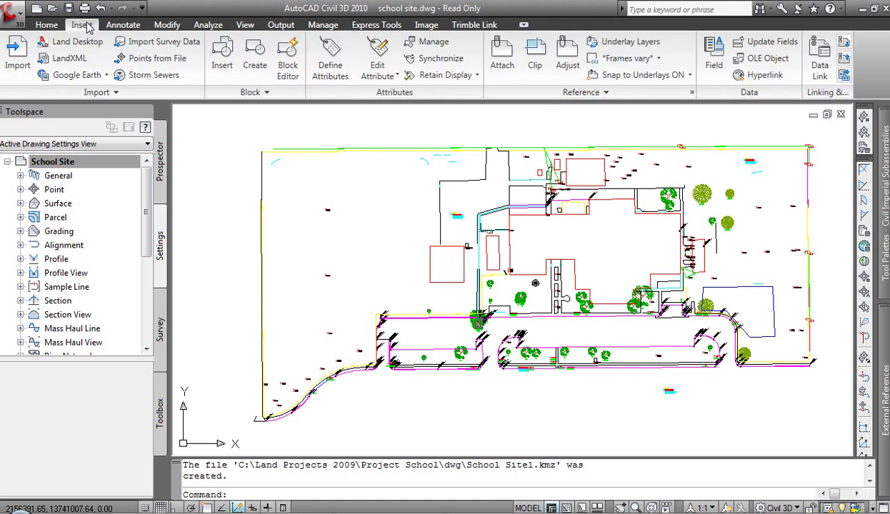
pyautogui.click(77, 75)
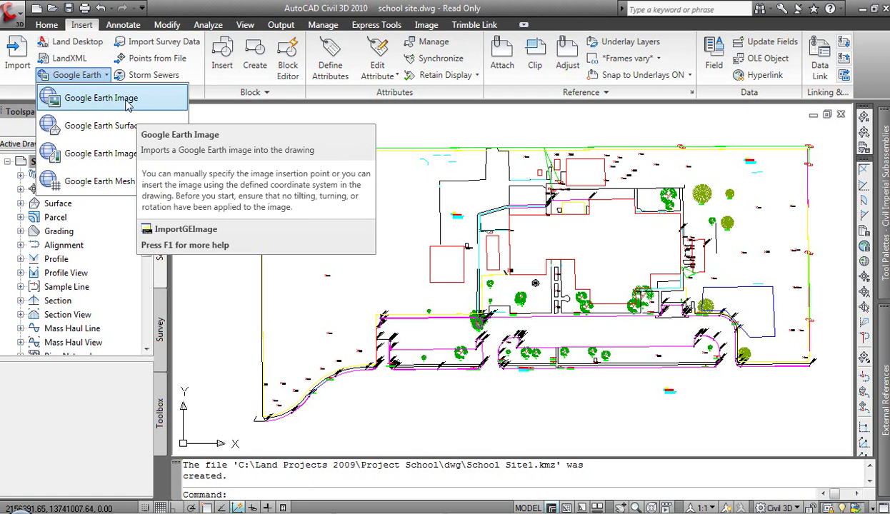
pyautogui.click(127, 105)
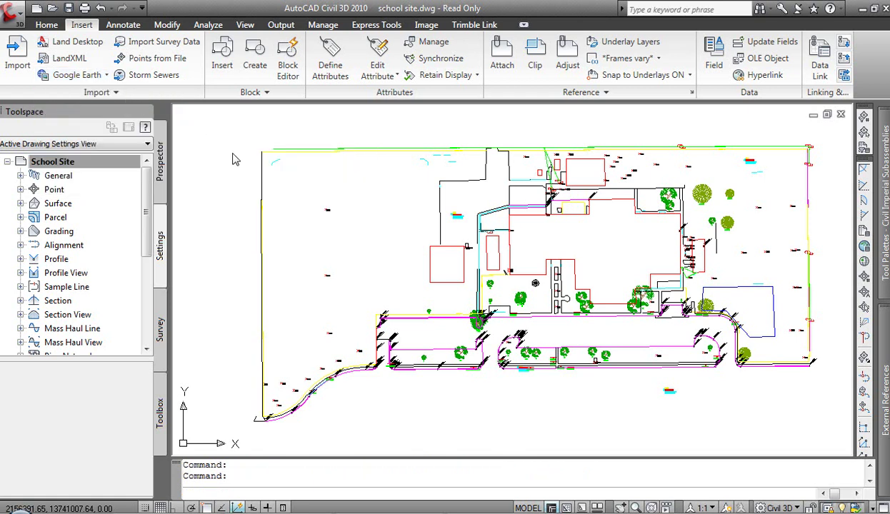
pyautogui.rightClick(334, 210)
pyautogui.click(367, 218)
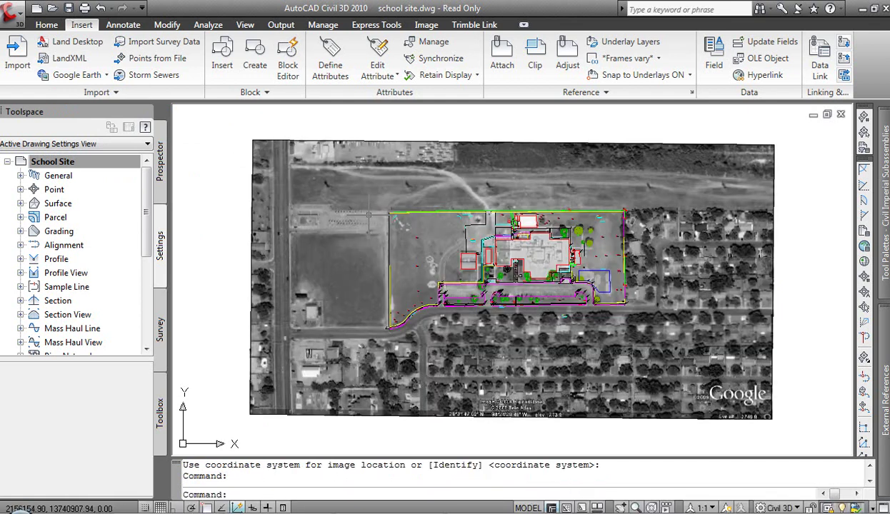
pyautogui.scroll(2, 516, 262)
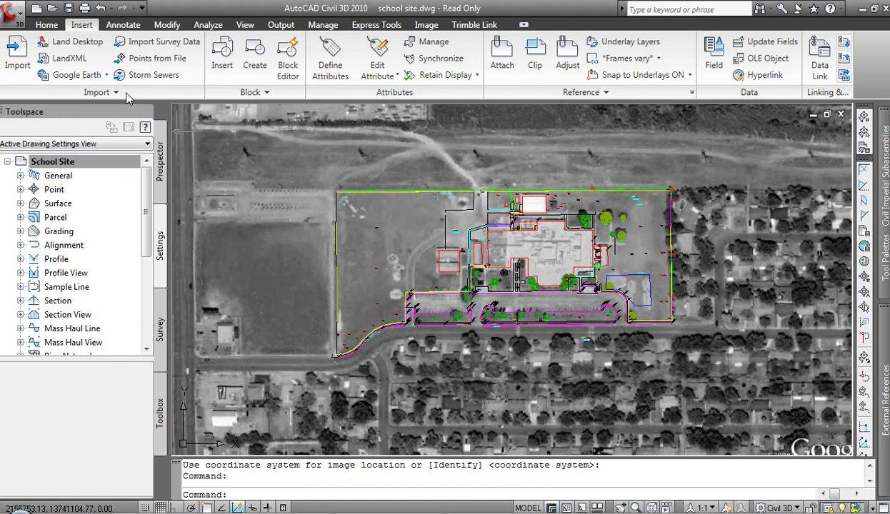
# Save a copy of the drawing as School Site_Image.dwg in AutoCAD 2007/LT2007 Drawing format.
pyautogui.click(22, 20)
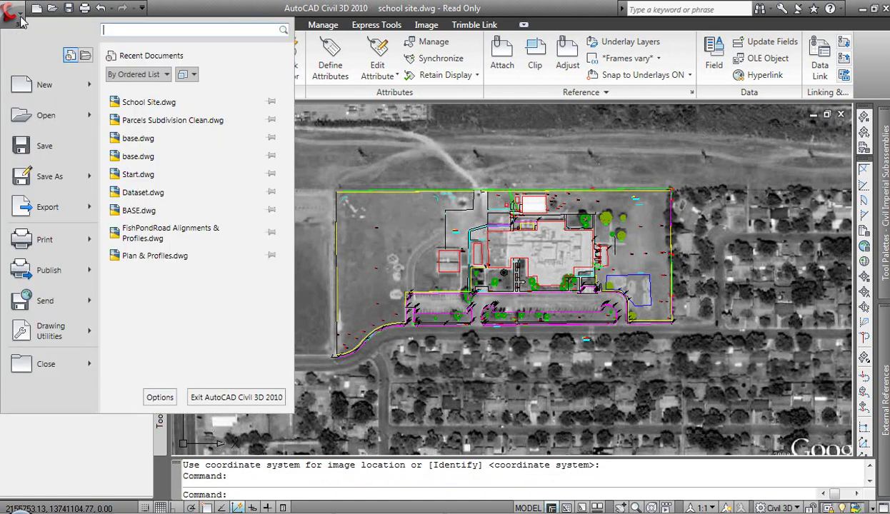
pyautogui.moveTo(35, 176)
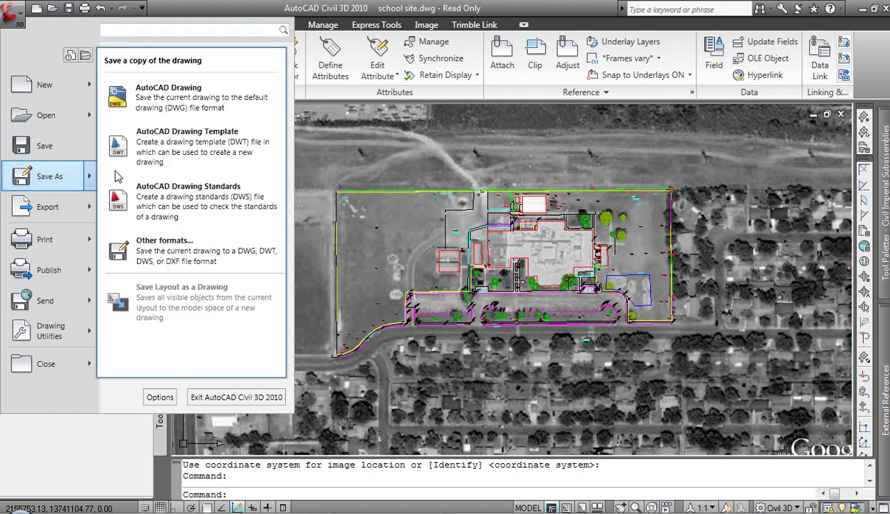
pyautogui.click(186, 100)
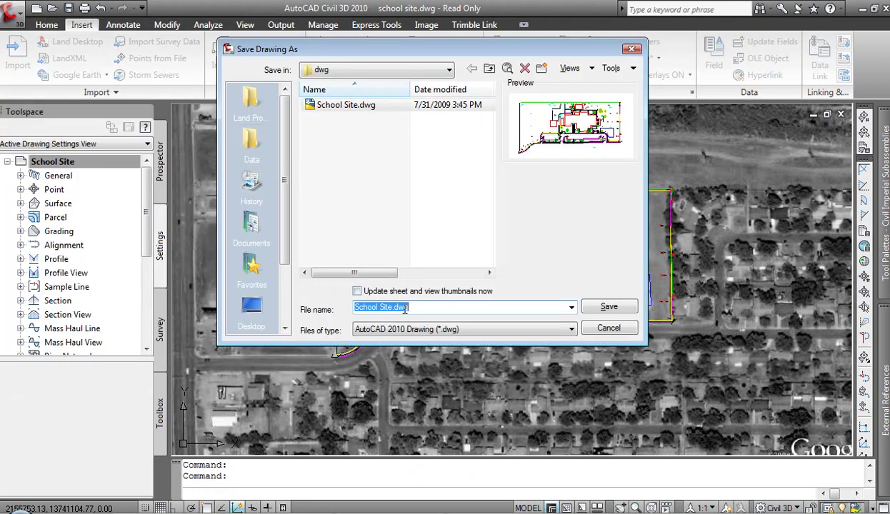
pyautogui.click(393, 307)
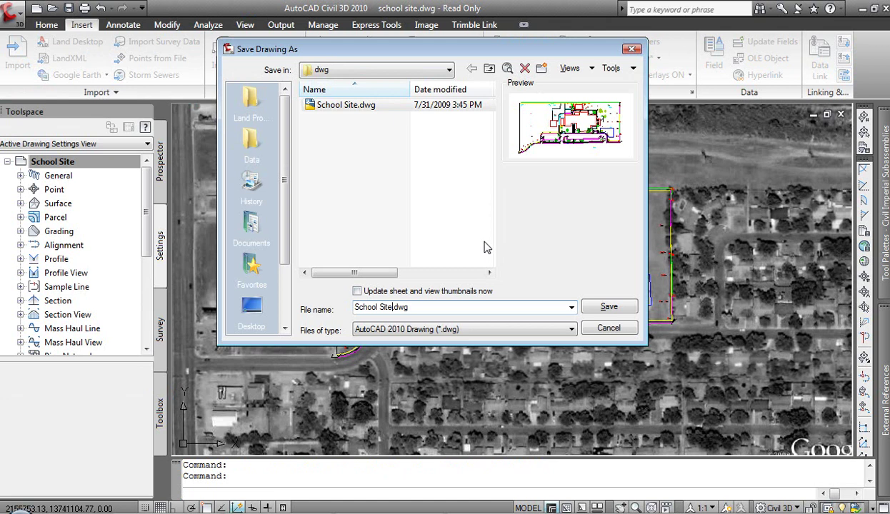
pyautogui.write('_Image')
pyautogui.click(571, 329)
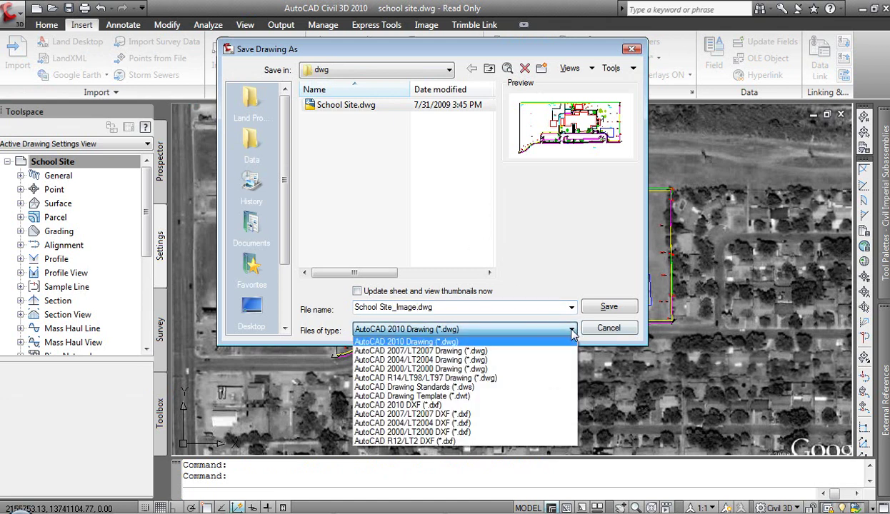
pyautogui.click(511, 352)
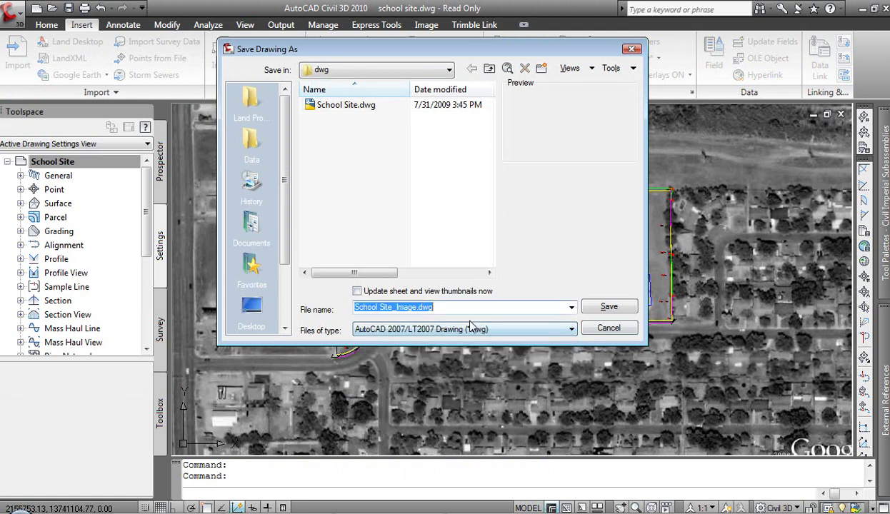
pyautogui.click(599, 307)
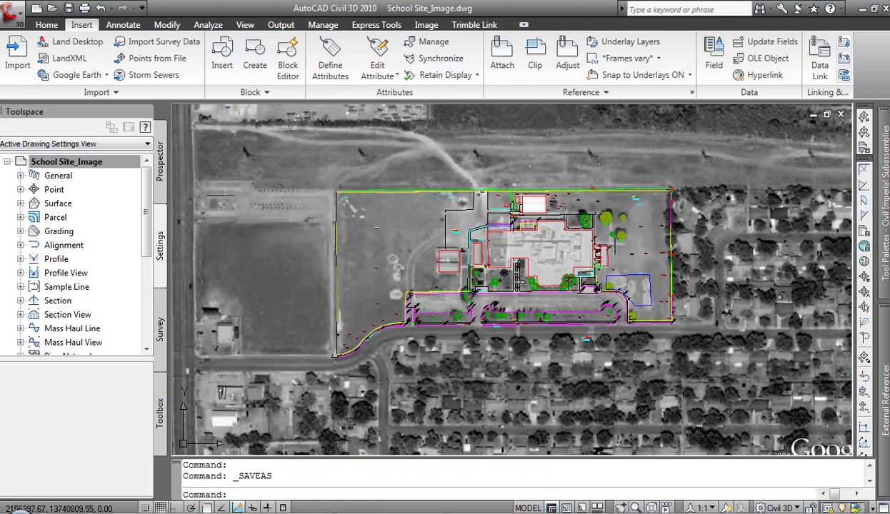
# Switch to AutoCAD Civil 3D Land Desktop Companion 2009 and open School Site_Image.dwg from Project School, dismissing the object version notice.
pyautogui.hotkey('alt', 'Tab')
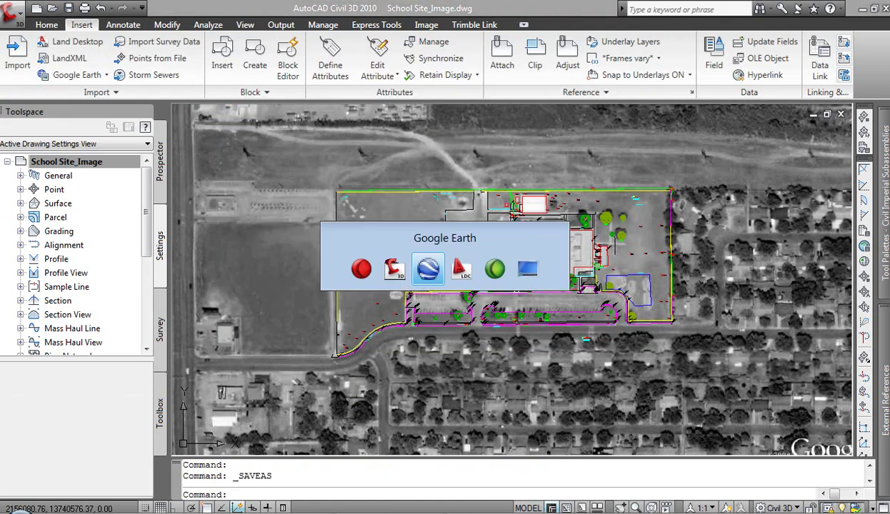
pyautogui.hotkey('alt', 'Tab')
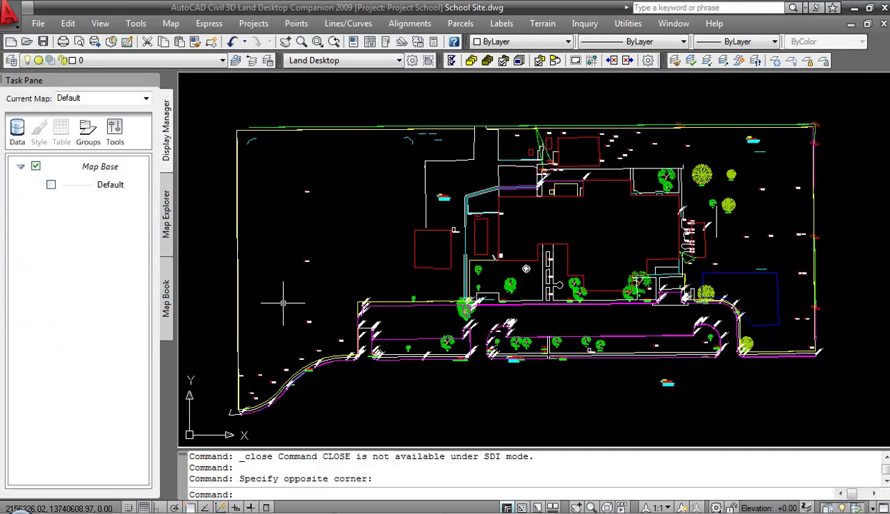
pyautogui.click(38, 23)
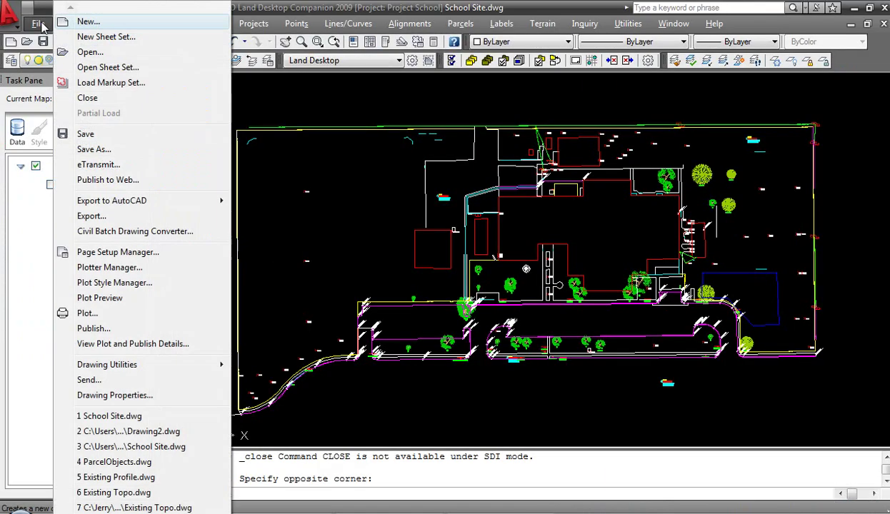
pyautogui.click(92, 57)
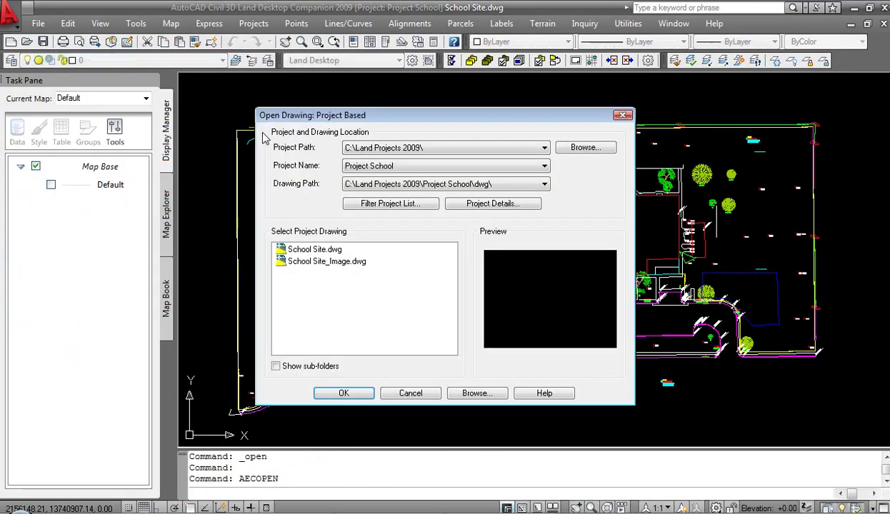
pyautogui.click(317, 261)
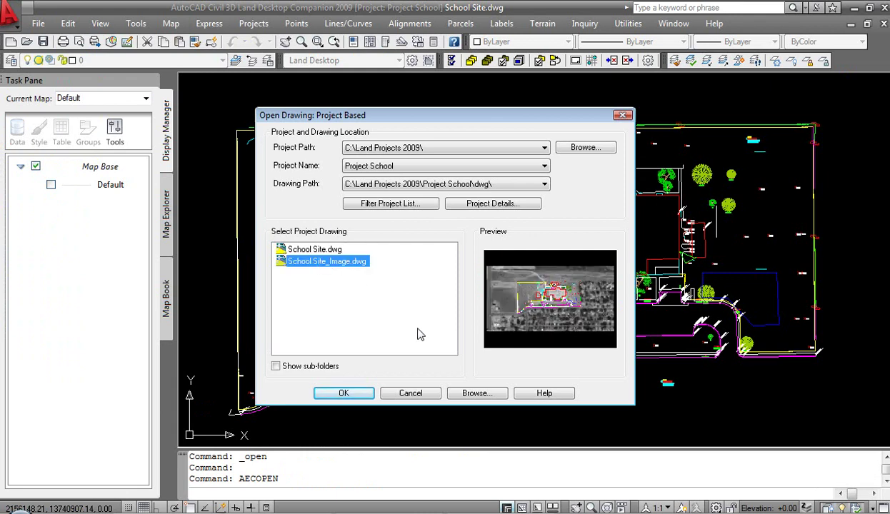
pyautogui.click(341, 394)
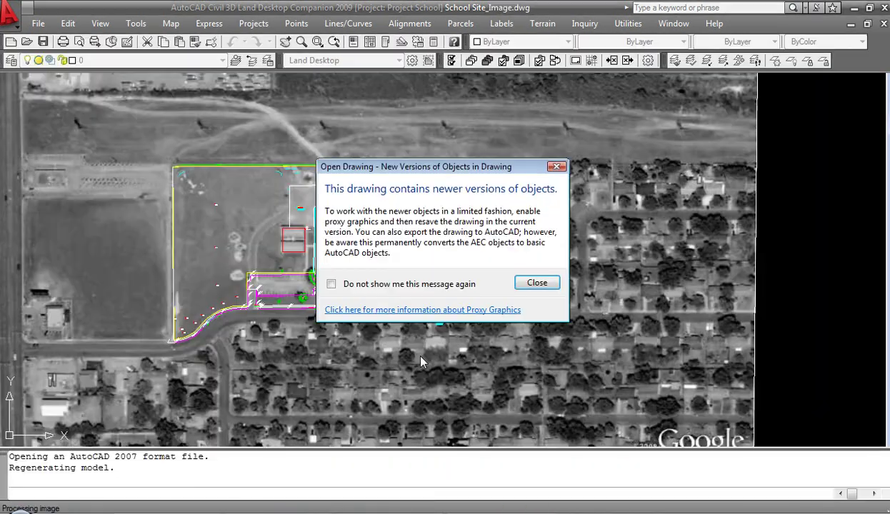
pyautogui.click(541, 286)
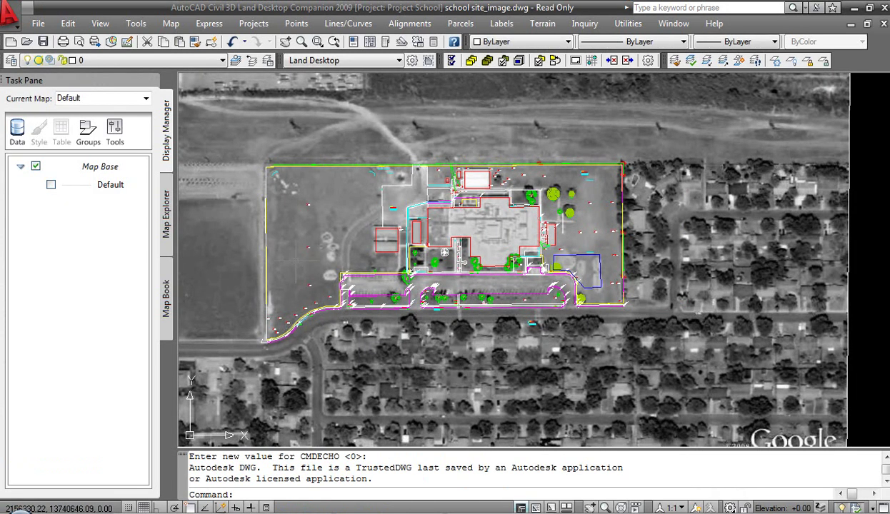